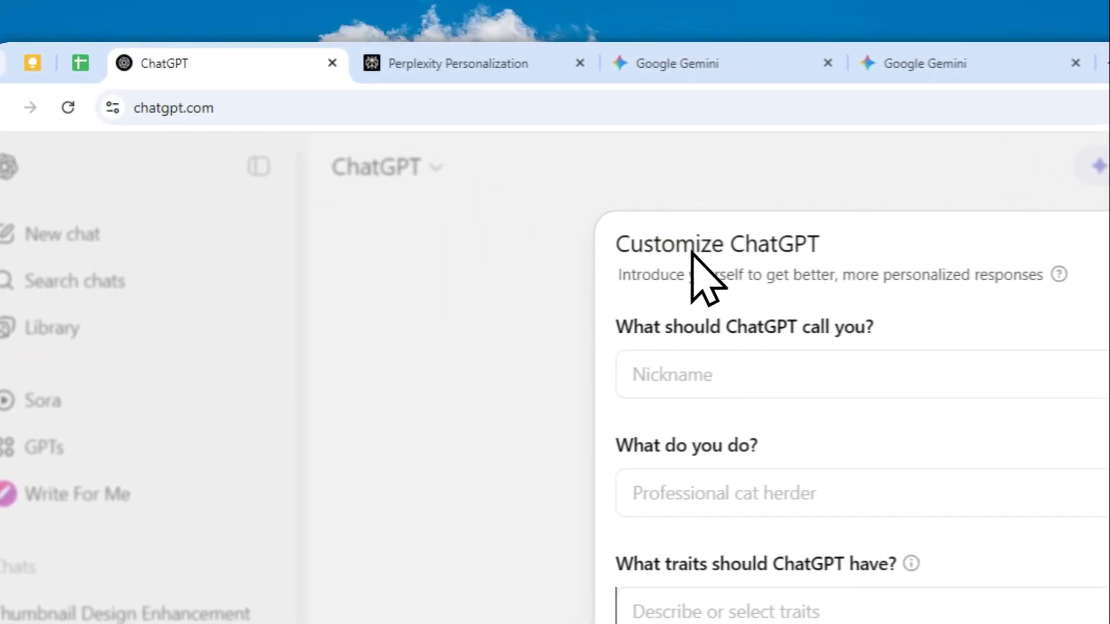
# Look over Perplexity's Personalization tab, then switch to the Google Gemini tab.
pyautogui.click(421, 64)
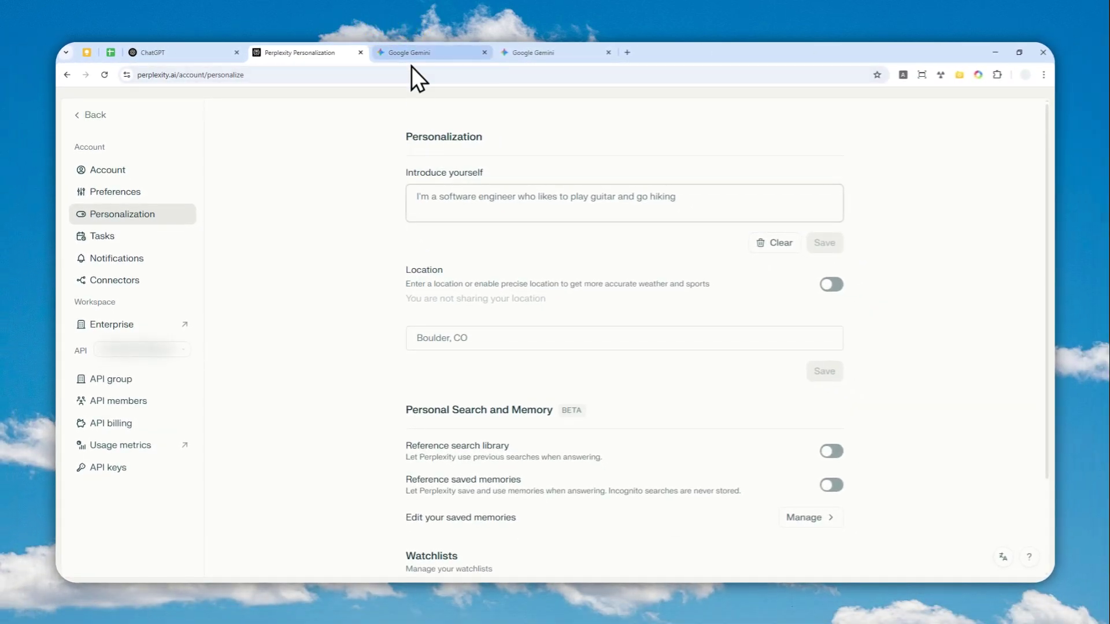
pyautogui.click(411, 49)
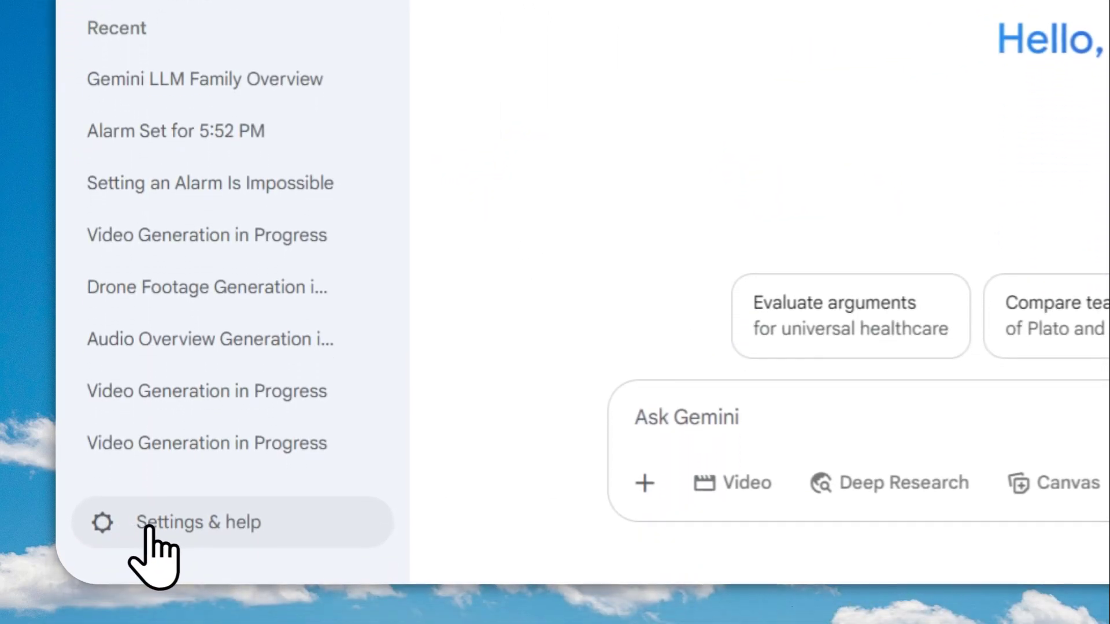
# Go to the Saved info page through Gemini's Settings & help menu.
pyautogui.click(173, 523)
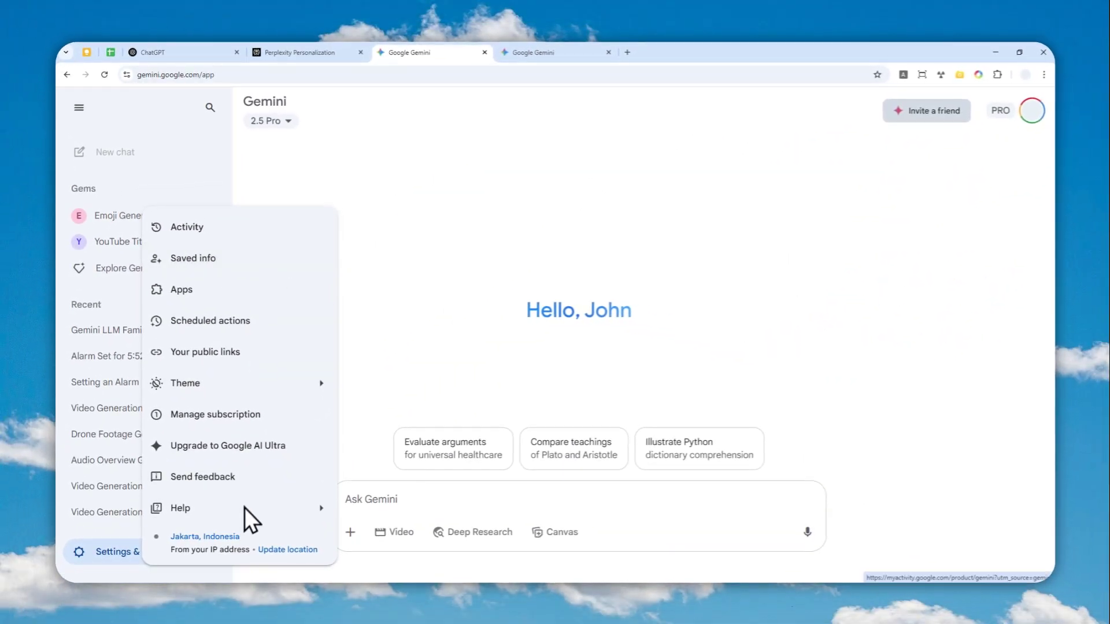
pyautogui.click(306, 509)
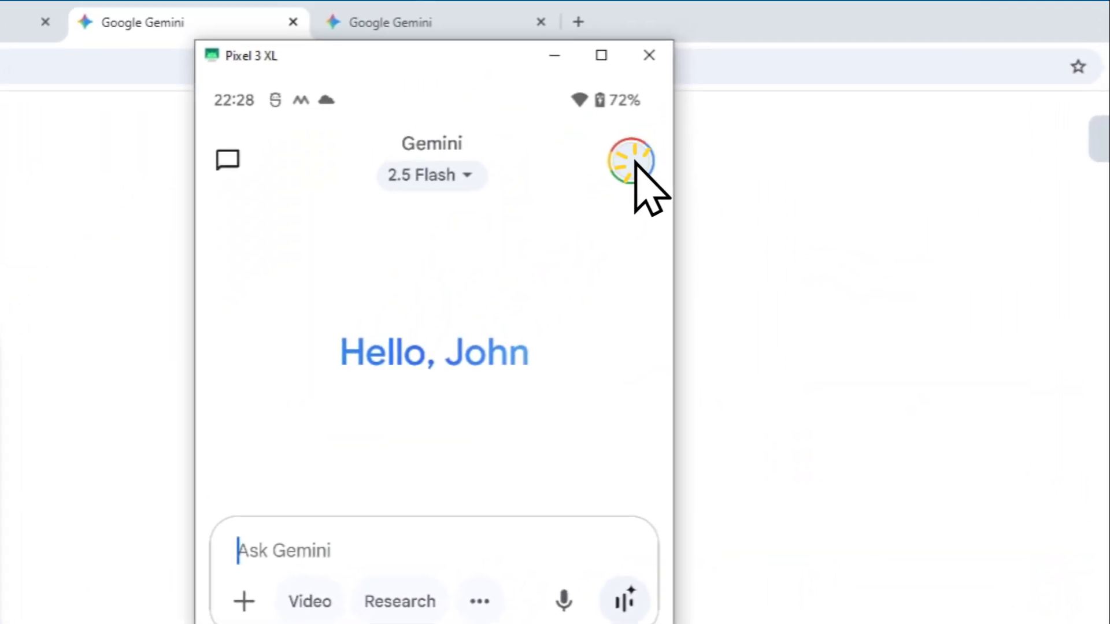
pyautogui.click(632, 164)
pyautogui.moveTo(496, 496); pyautogui.dragTo(566, 180)
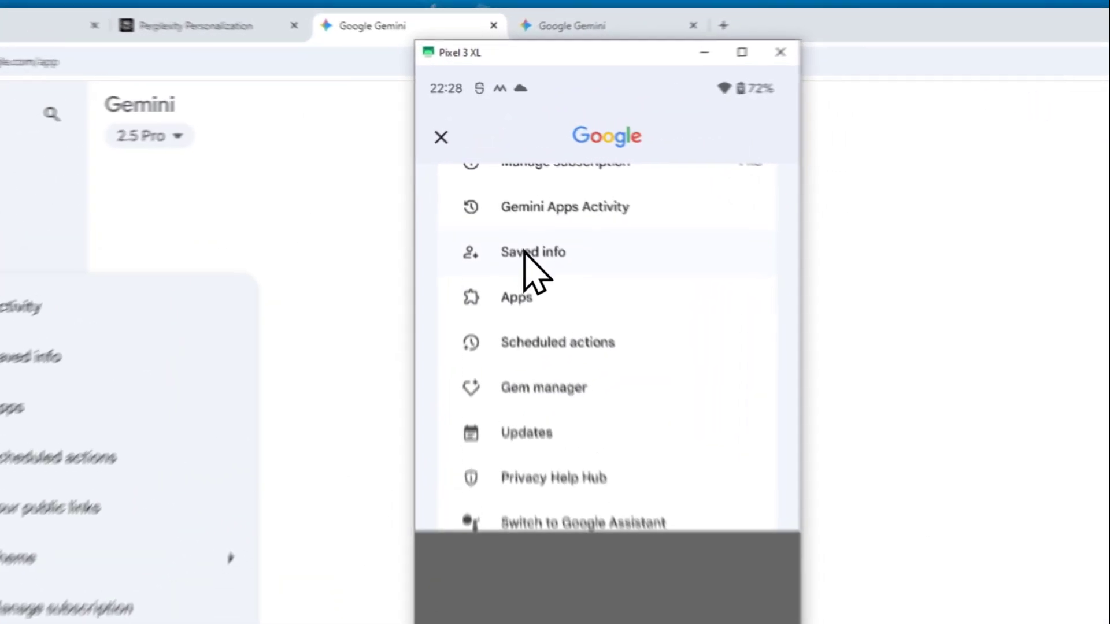
pyautogui.click(525, 253)
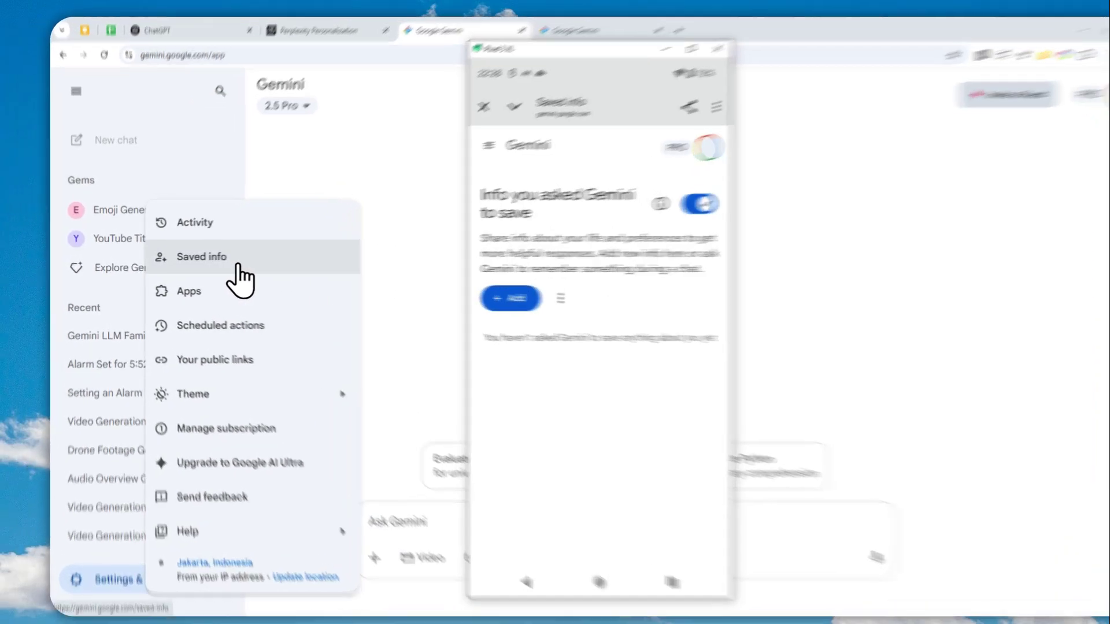
pyautogui.click(237, 265)
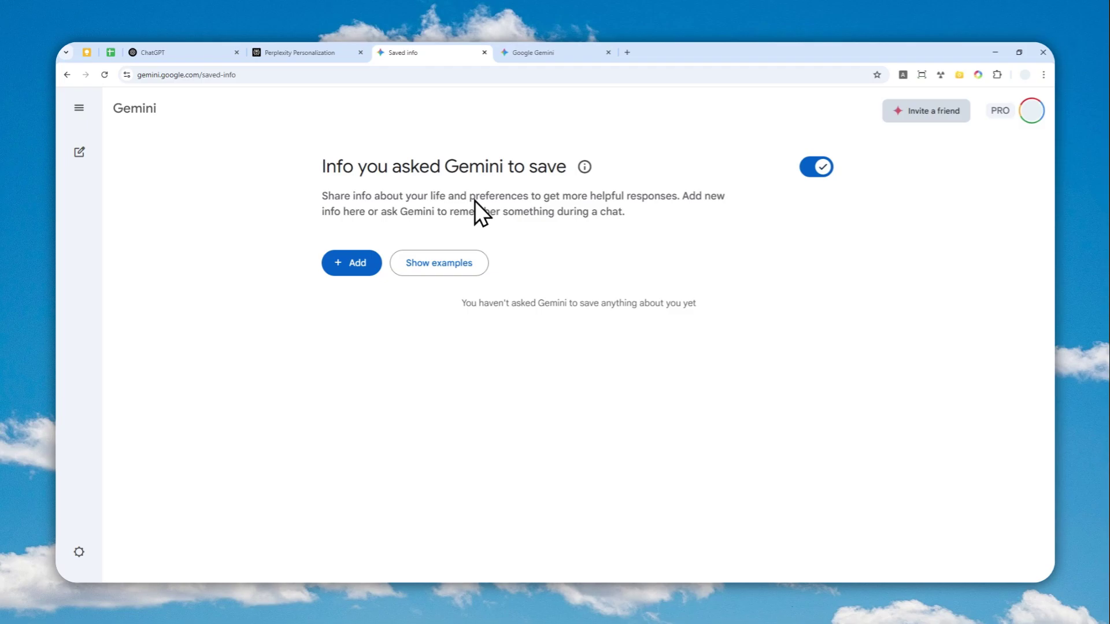
pyautogui.click(430, 273)
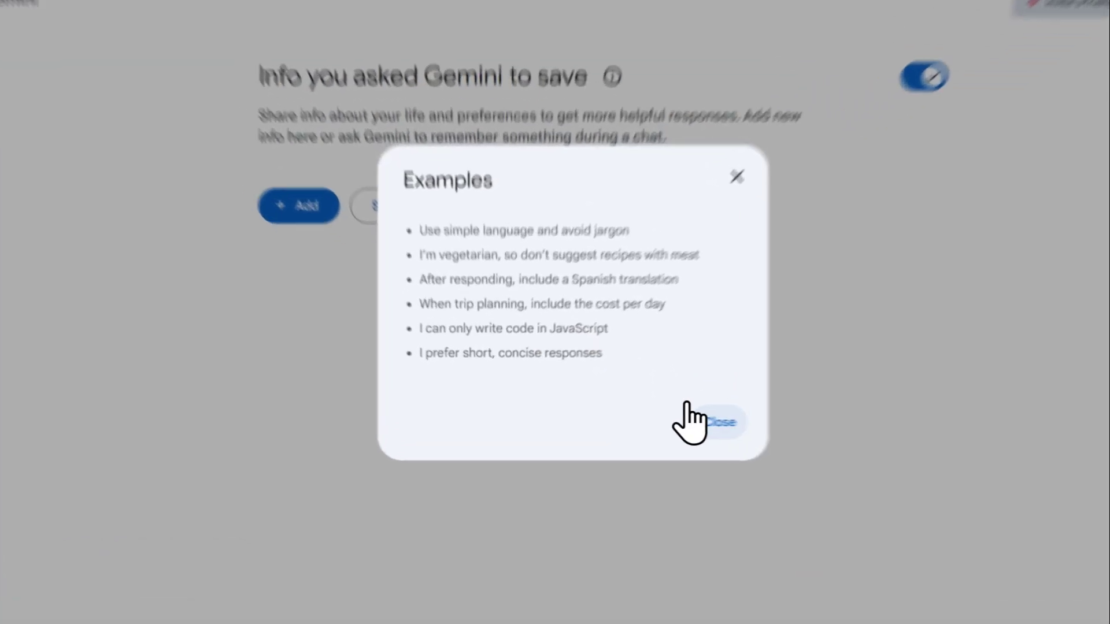
pyautogui.click(663, 423)
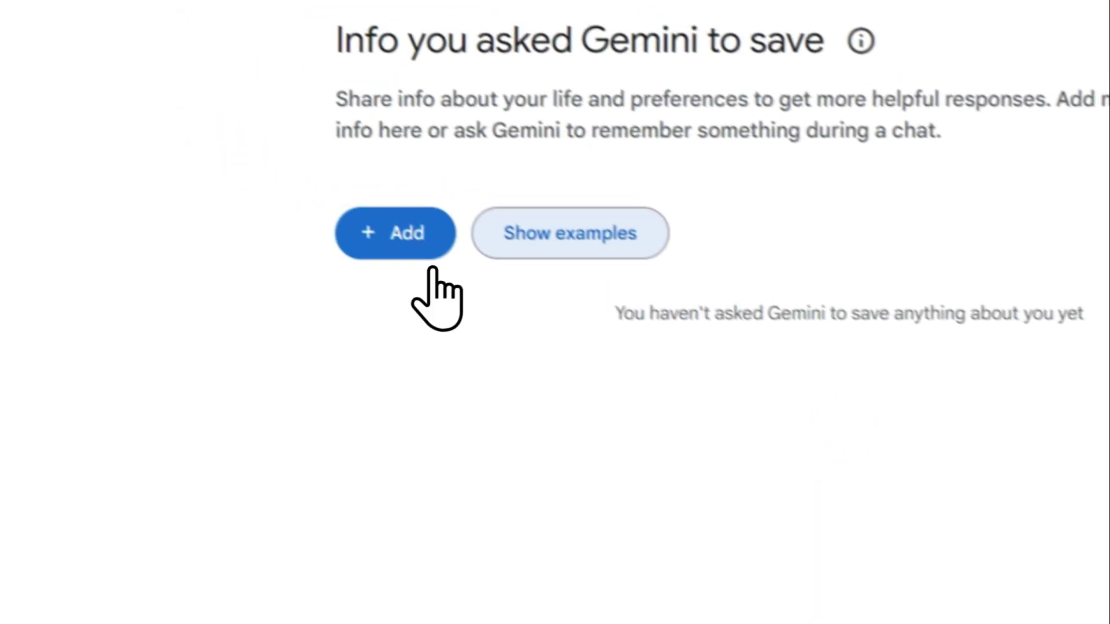
# Save the entry 'Always response in a concise and simple answer. Provide one example.'.
pyautogui.click(231, 122)
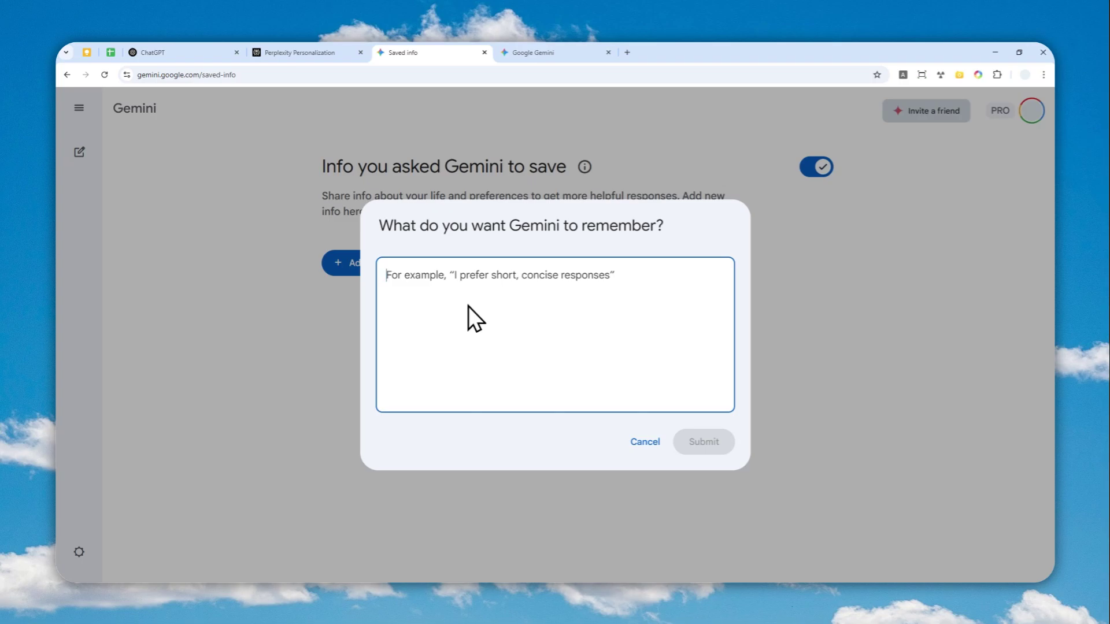
pyautogui.write('Always response in')
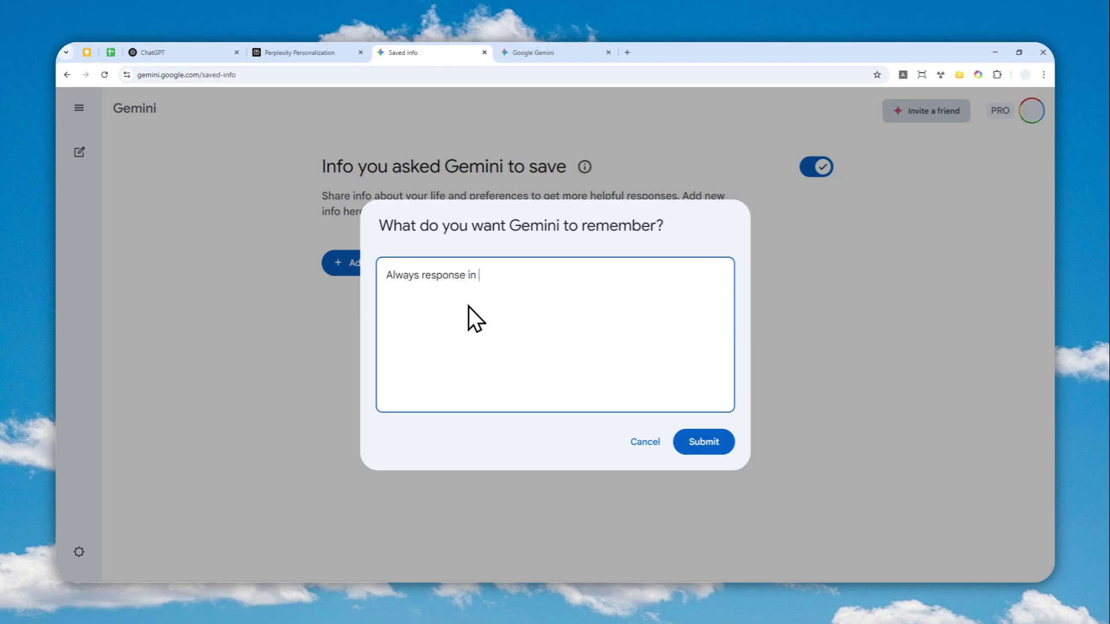
pyautogui.write(' a concise and simple answer. ')
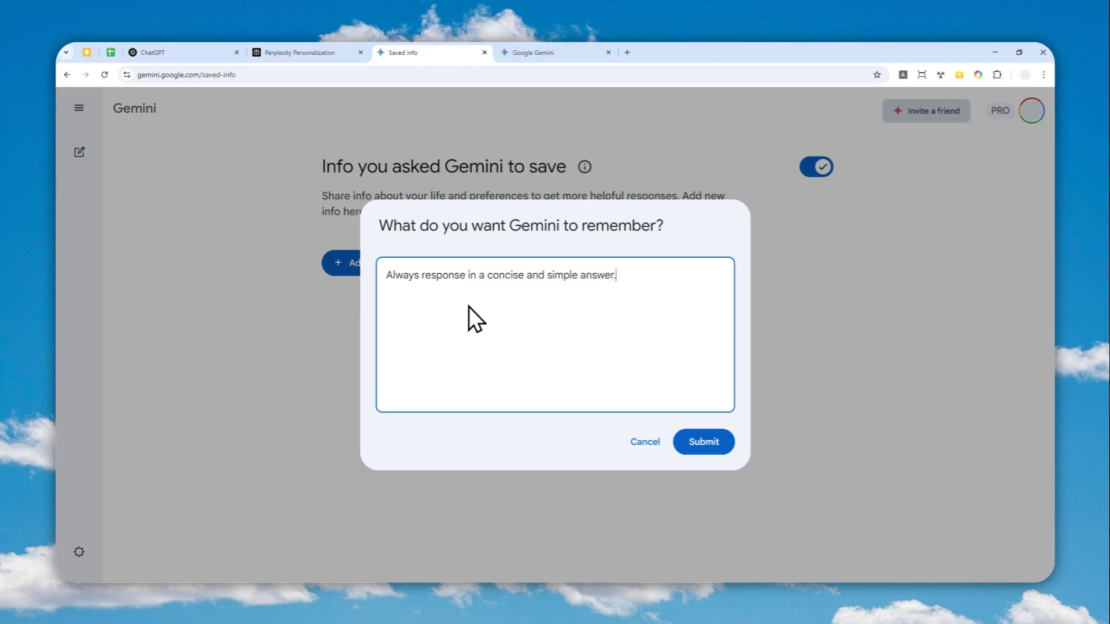
pyautogui.write('Provide one example.')
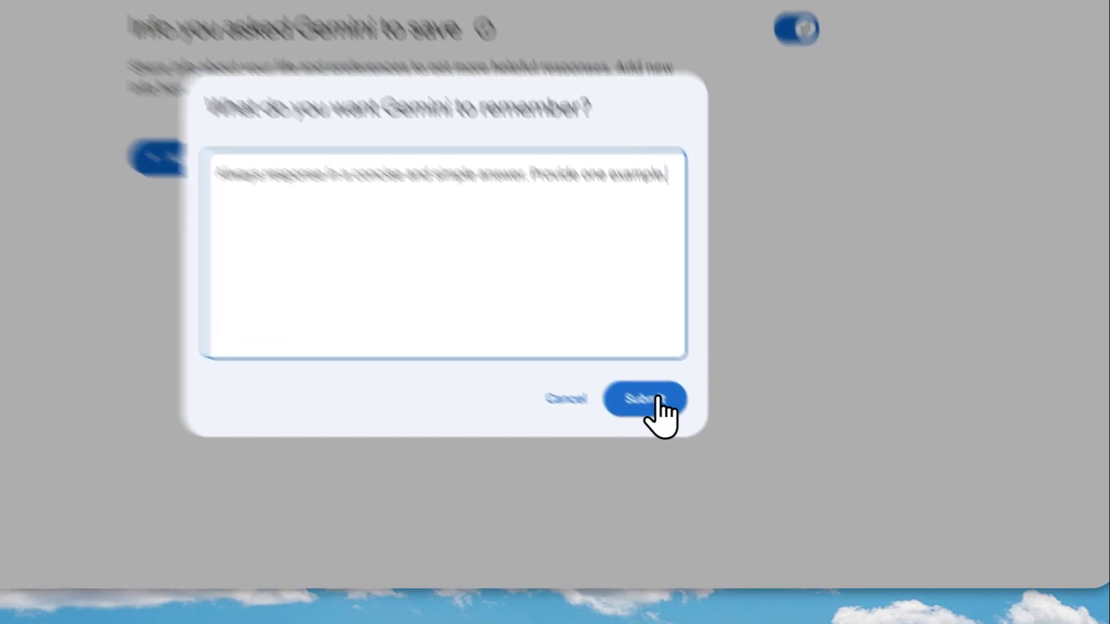
pyautogui.click(710, 442)
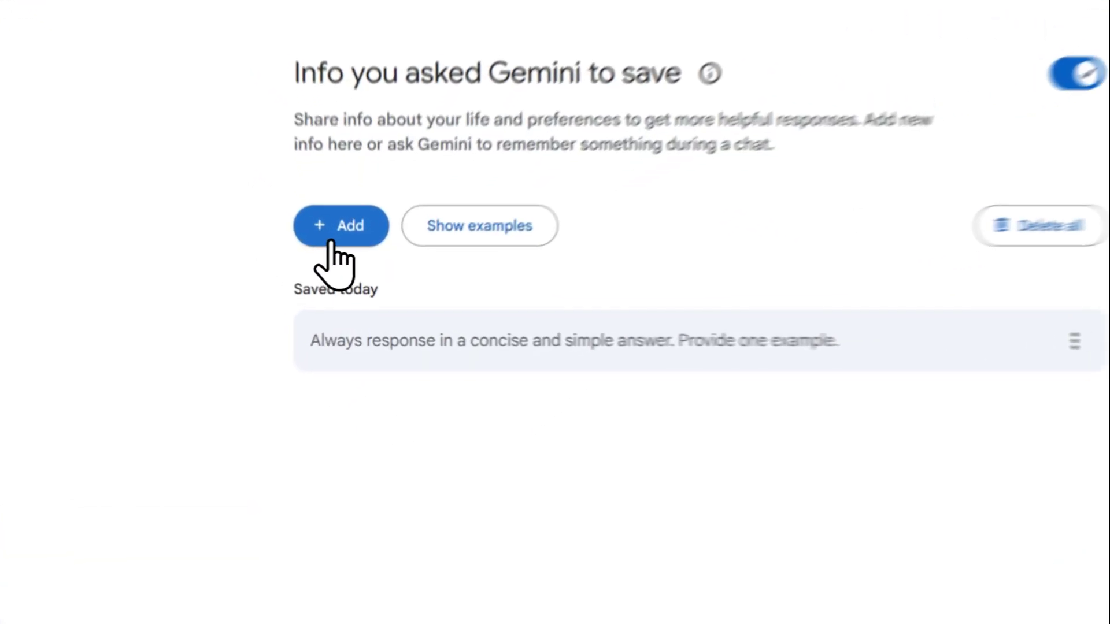
# Discard a second Saved info entry and return to the earlier Gemini chat.
pyautogui.click(347, 264)
pyautogui.click(644, 443)
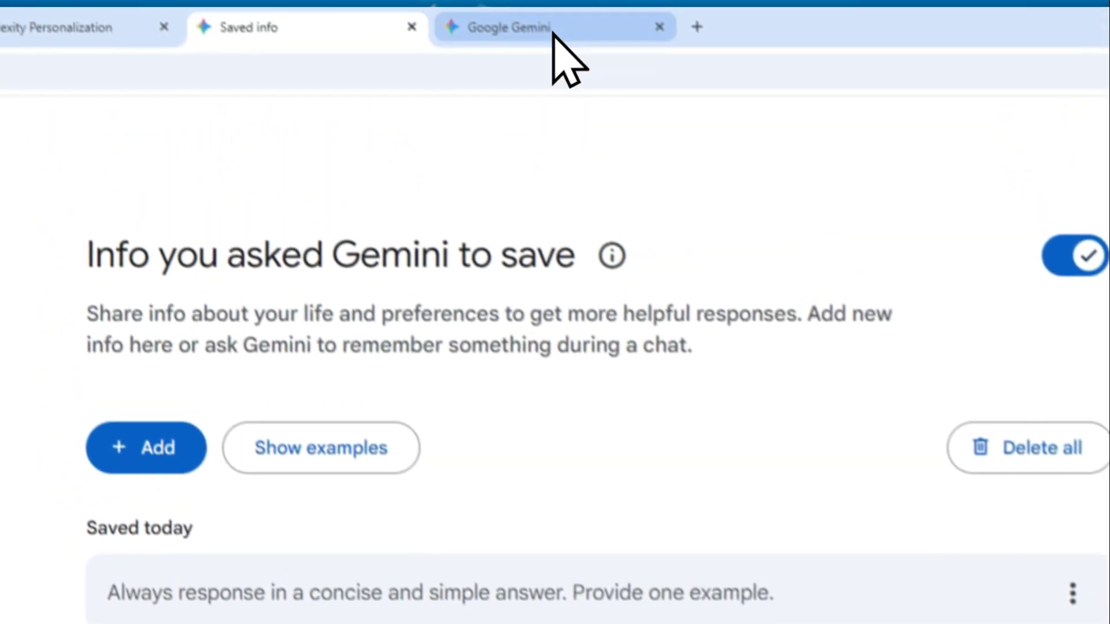
pyautogui.click(555, 46)
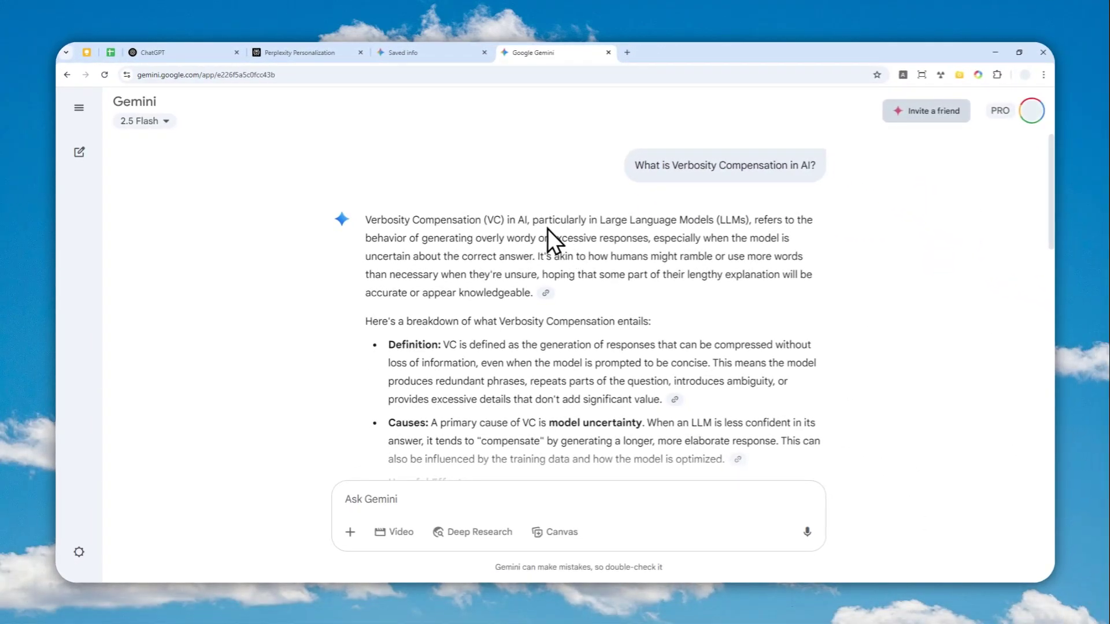
# Select the question text 'What is Verbosity Compensation in AI?' in that chat.
pyautogui.moveTo(665, 208)
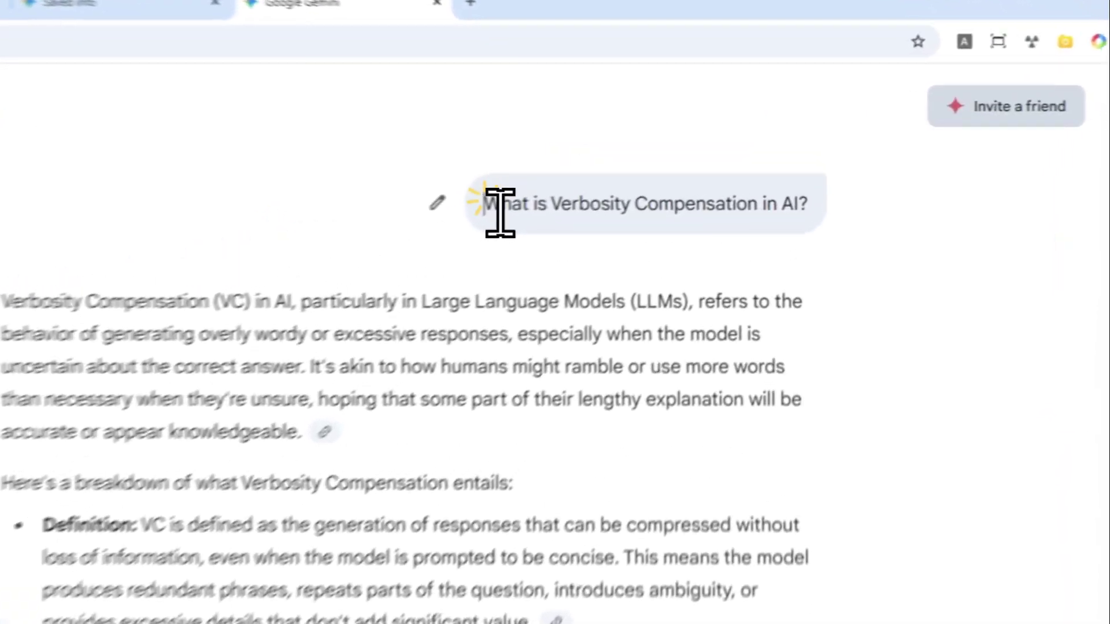
pyautogui.moveTo(636, 166); pyautogui.dragTo(796, 164)
pyautogui.moveTo(768, 211); pyautogui.dragTo(806, 248)
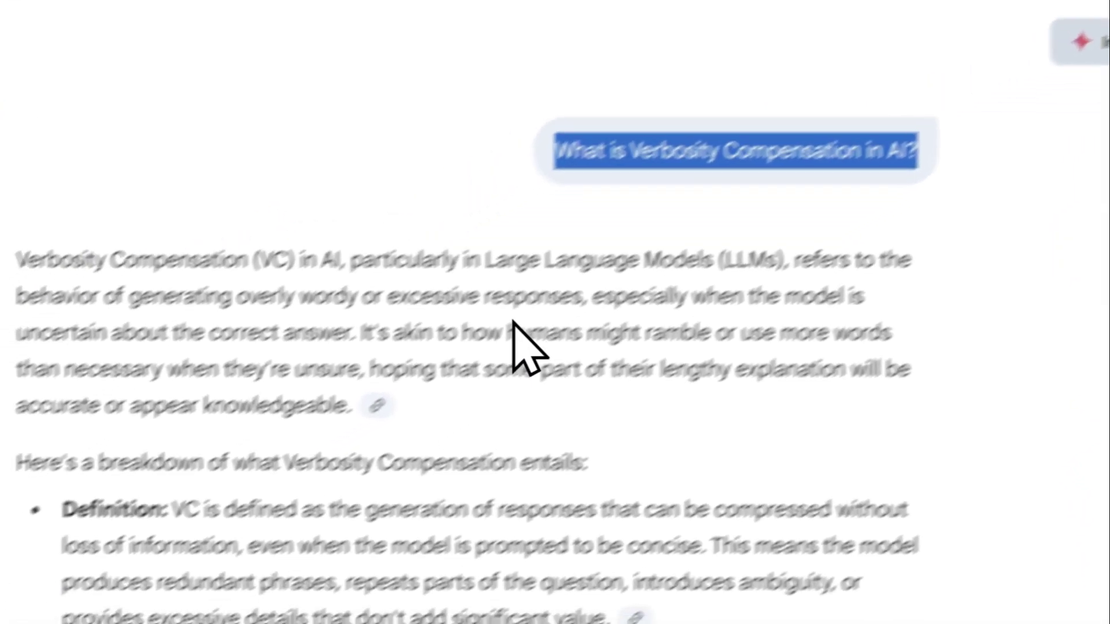
pyautogui.scroll(-10, 535, 280)
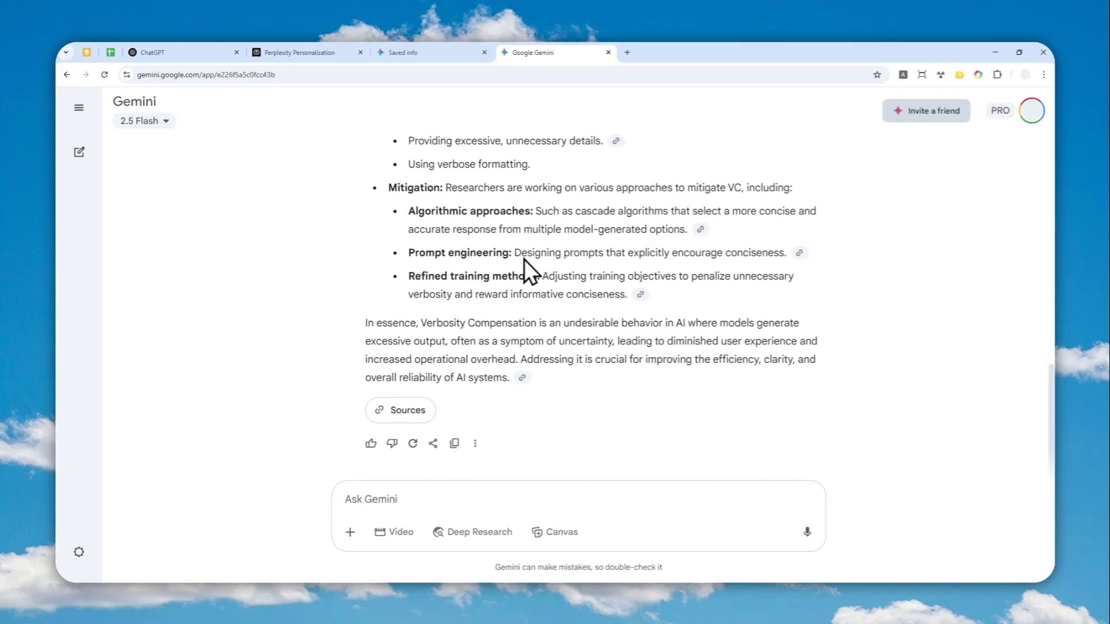
pyautogui.scroll(10, 522, 261)
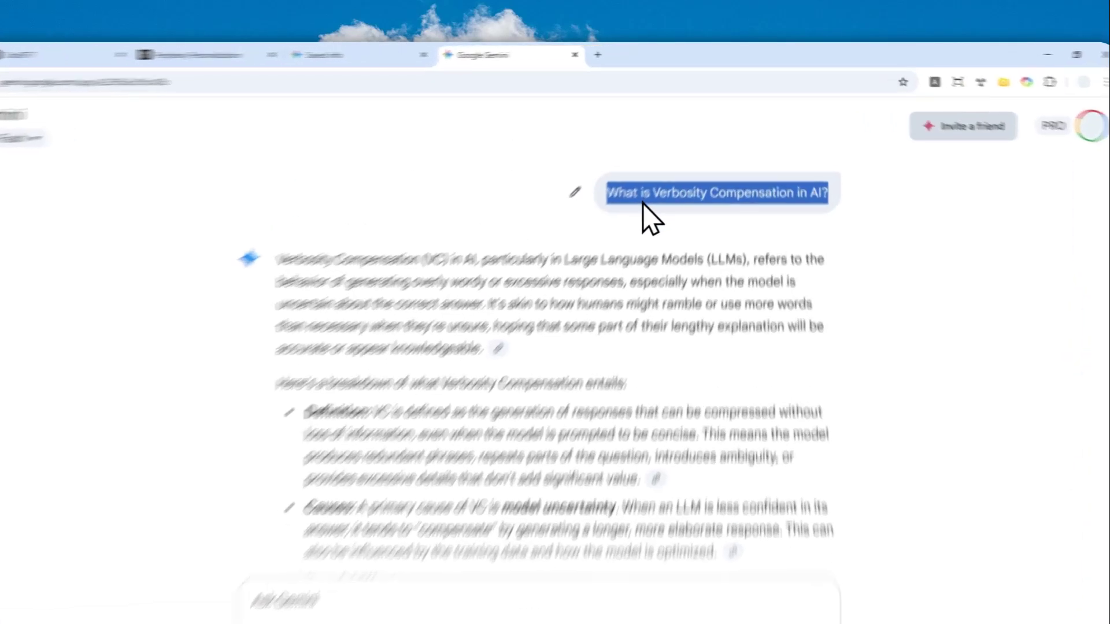
# Copy the question and ask it in a new Gemini chat in a new tab.
pyautogui.rightClick(639, 211)
pyautogui.click(656, 230)
pyautogui.click(592, 55)
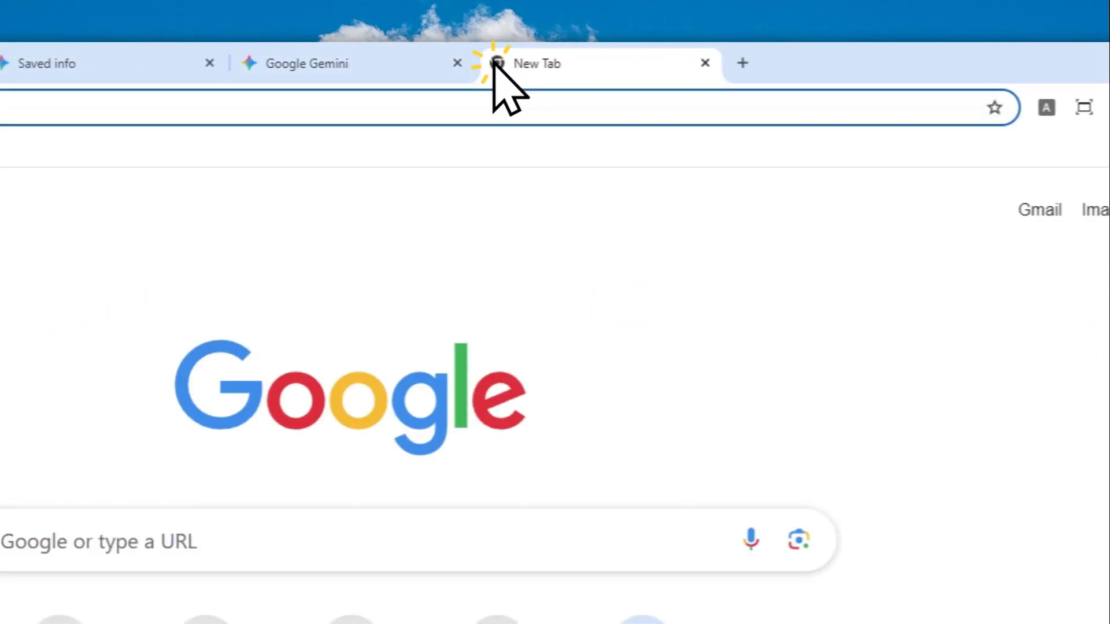
pyautogui.write('gemini.google.com')
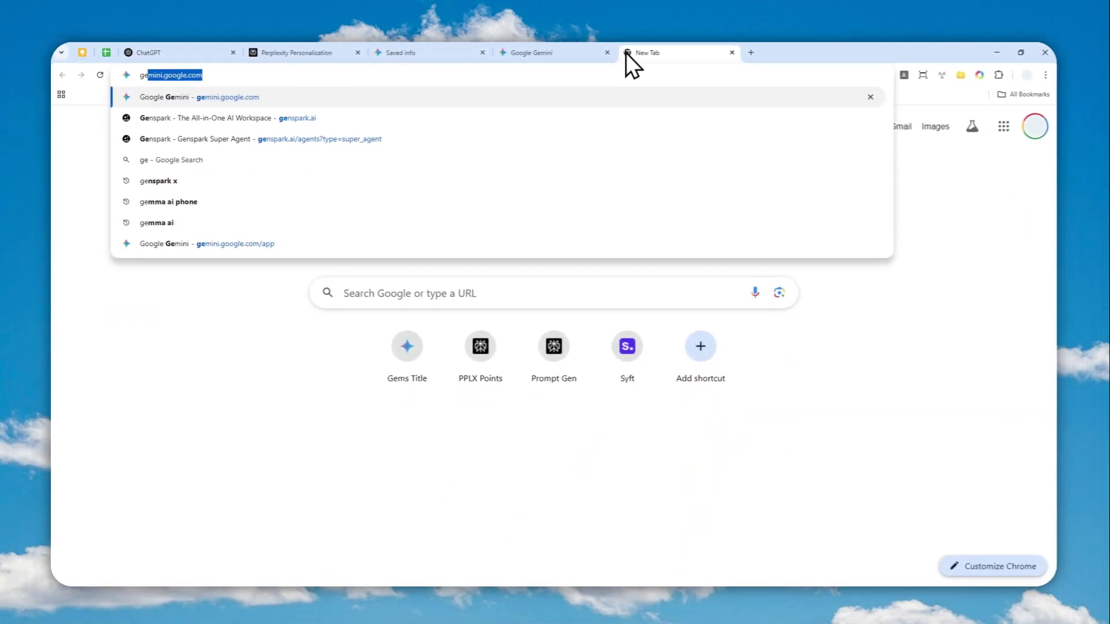
pyautogui.press('Return')
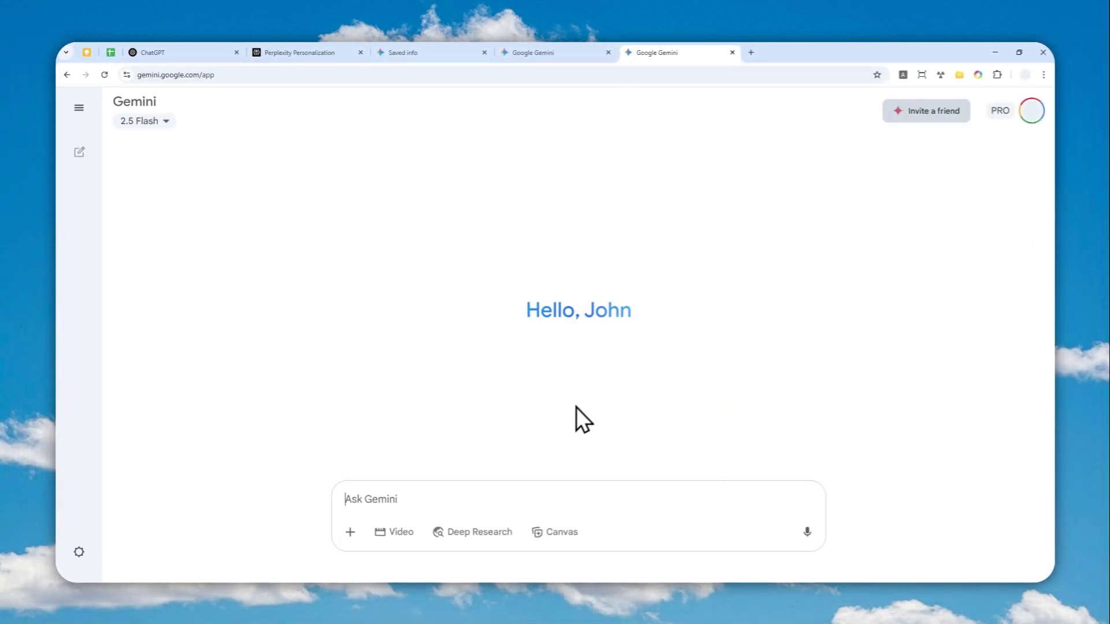
pyautogui.rightClick(416, 502)
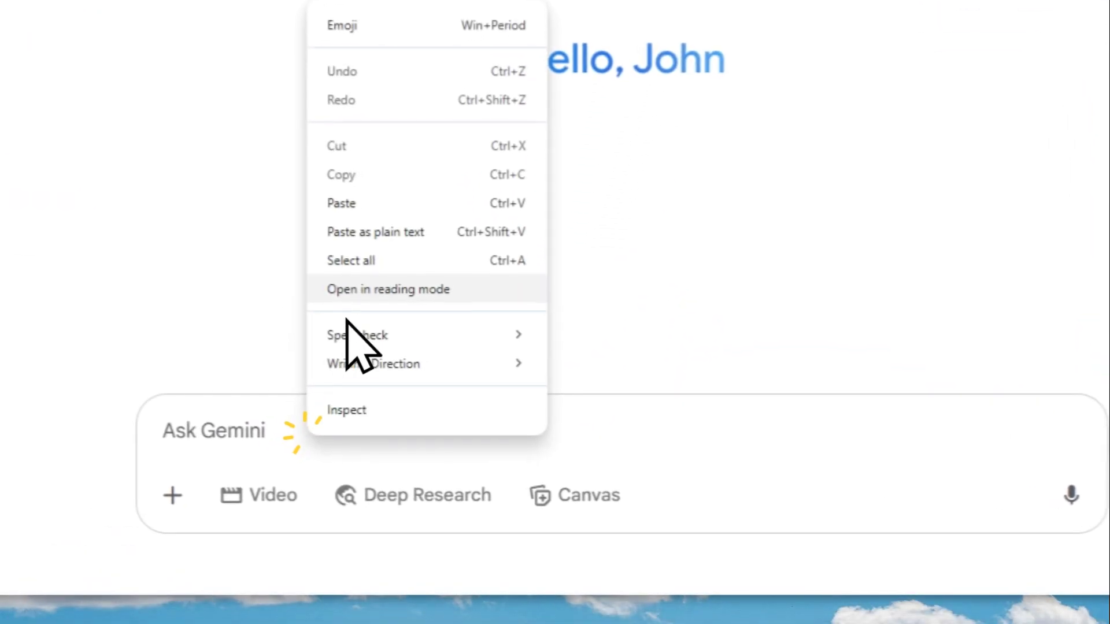
pyautogui.click(374, 199)
pyautogui.click(1079, 493)
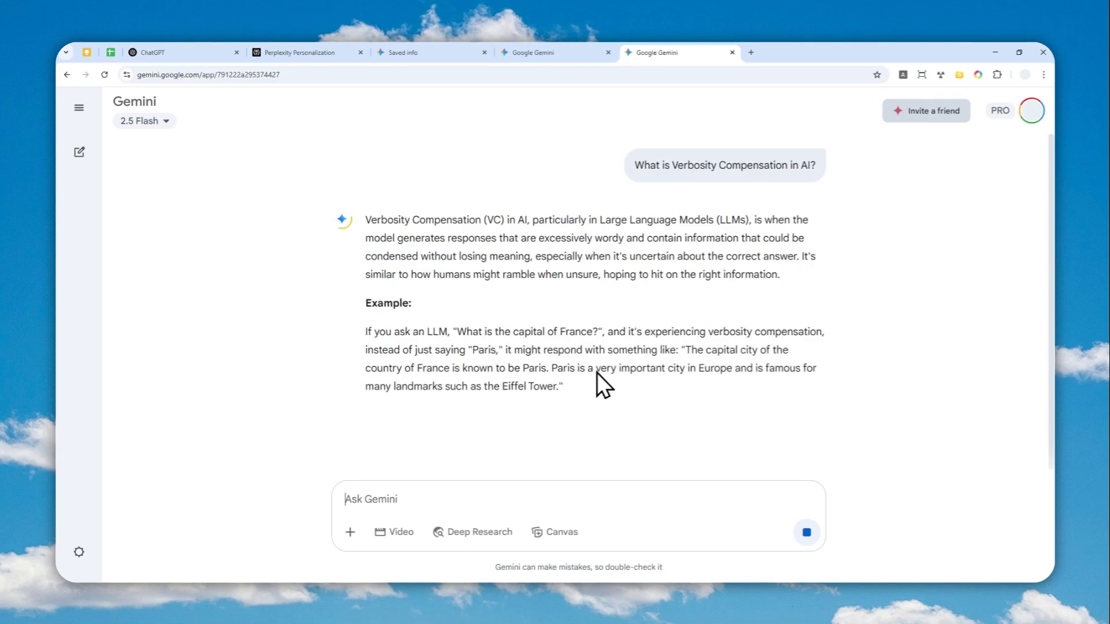
# Compare the concise new answer with the long answer in the other chat.
pyautogui.click(538, 52)
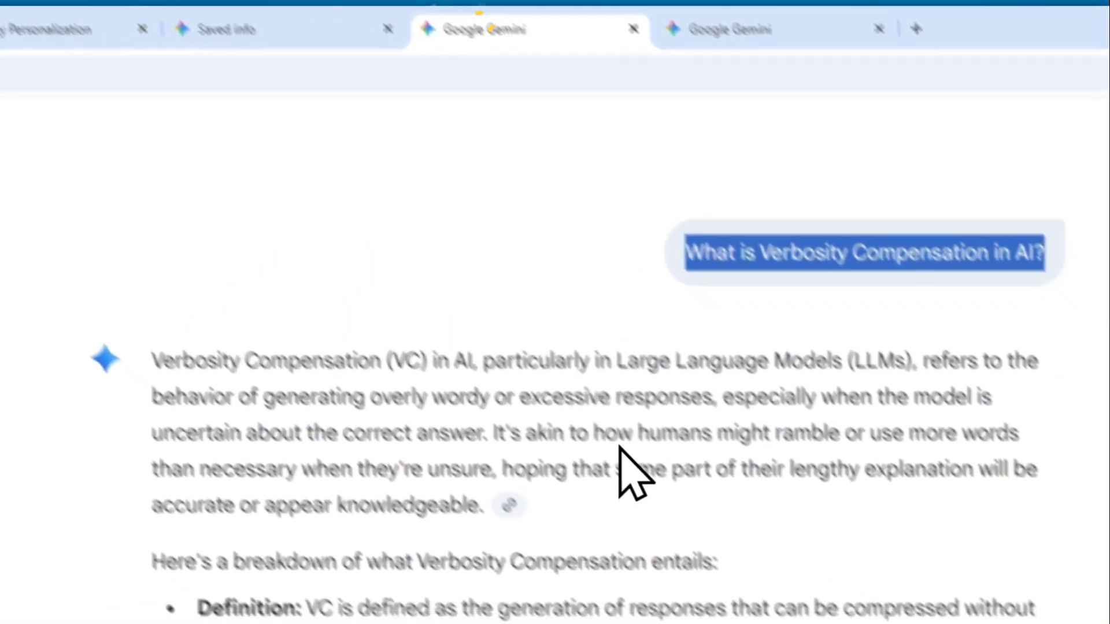
pyautogui.scroll(-8, 620, 454)
pyautogui.scroll(5, 664, 144)
pyautogui.click(751, 27)
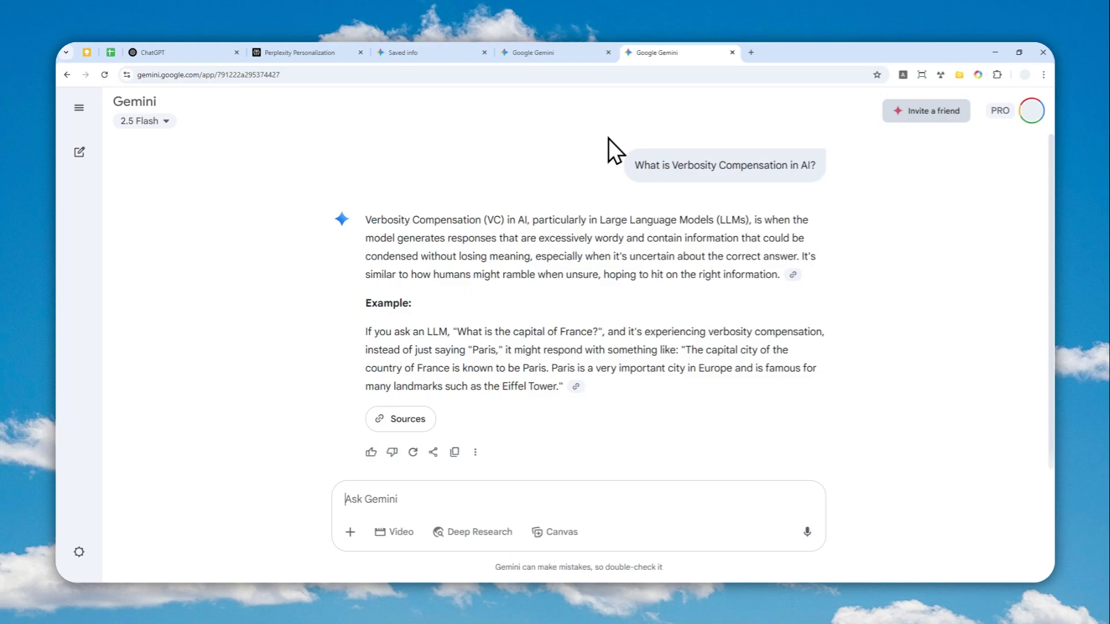
# Load gemini.google.com in a new browser tab.
pyautogui.hotkey('ctrl', 't')
pyautogui.write('ge')
pyautogui.press('Return')
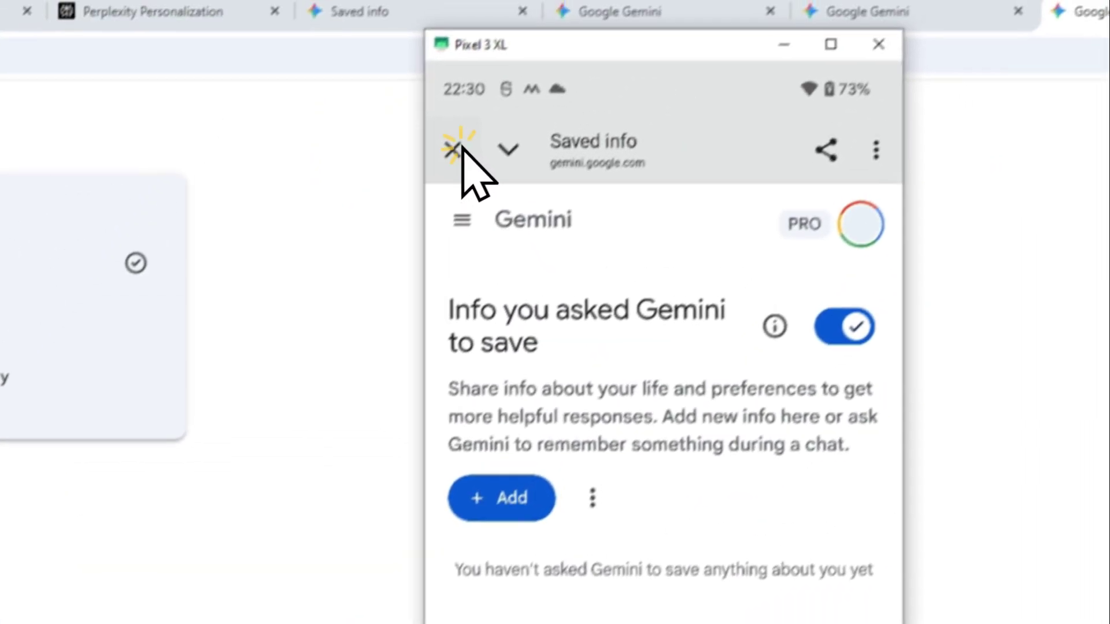
# Choose the 'Based on your Search history' model and connect Gemini to Search history.
pyautogui.click(457, 151)
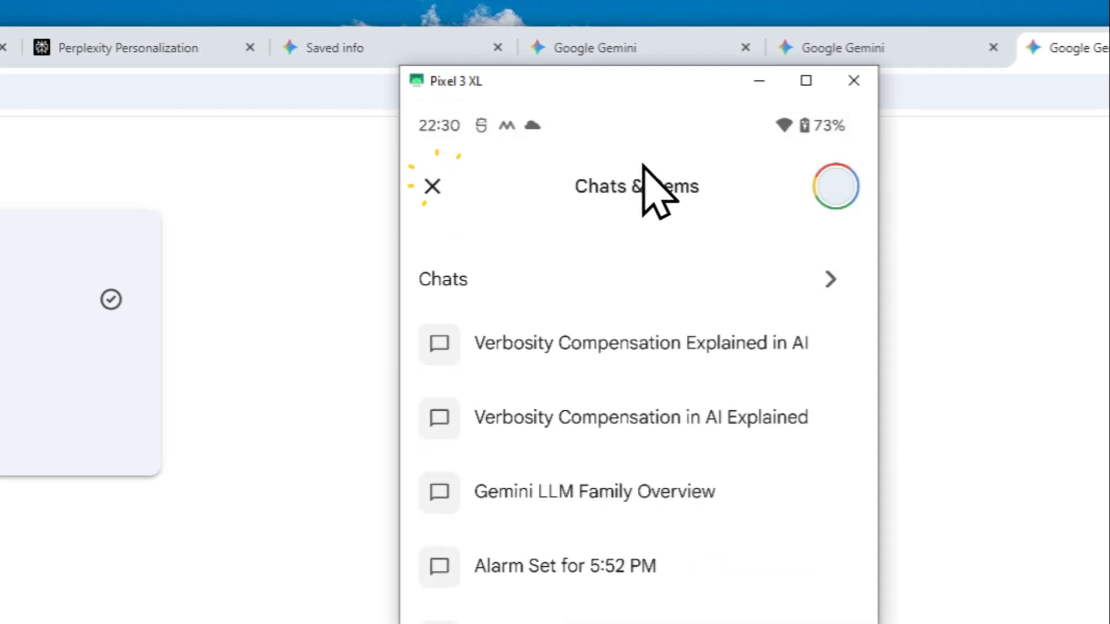
pyautogui.click(433, 186)
pyautogui.click(638, 202)
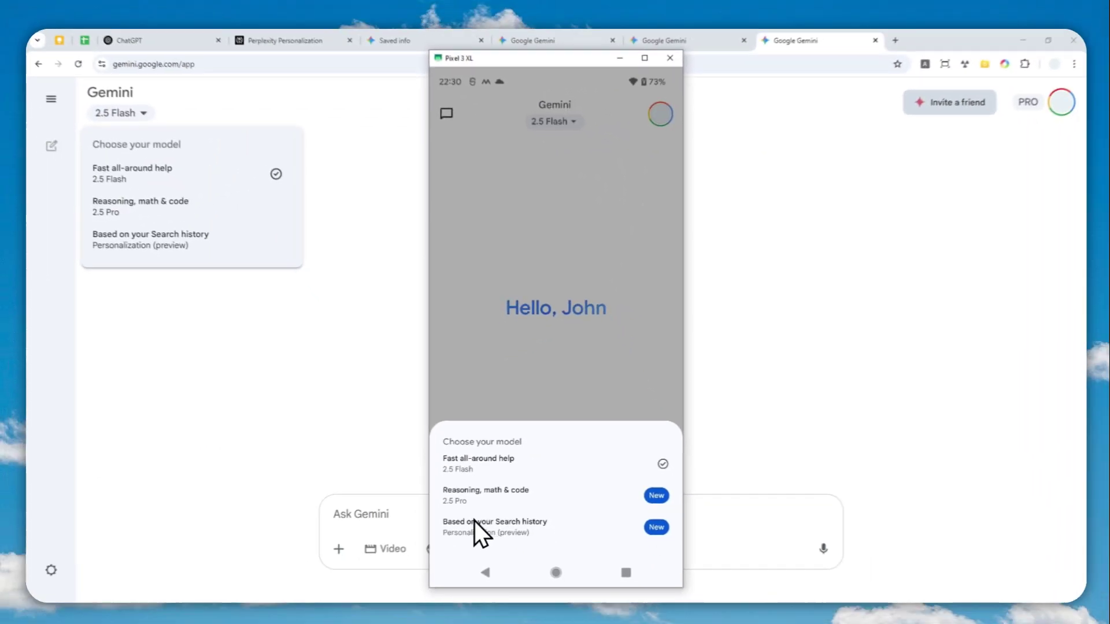
pyautogui.click(494, 521)
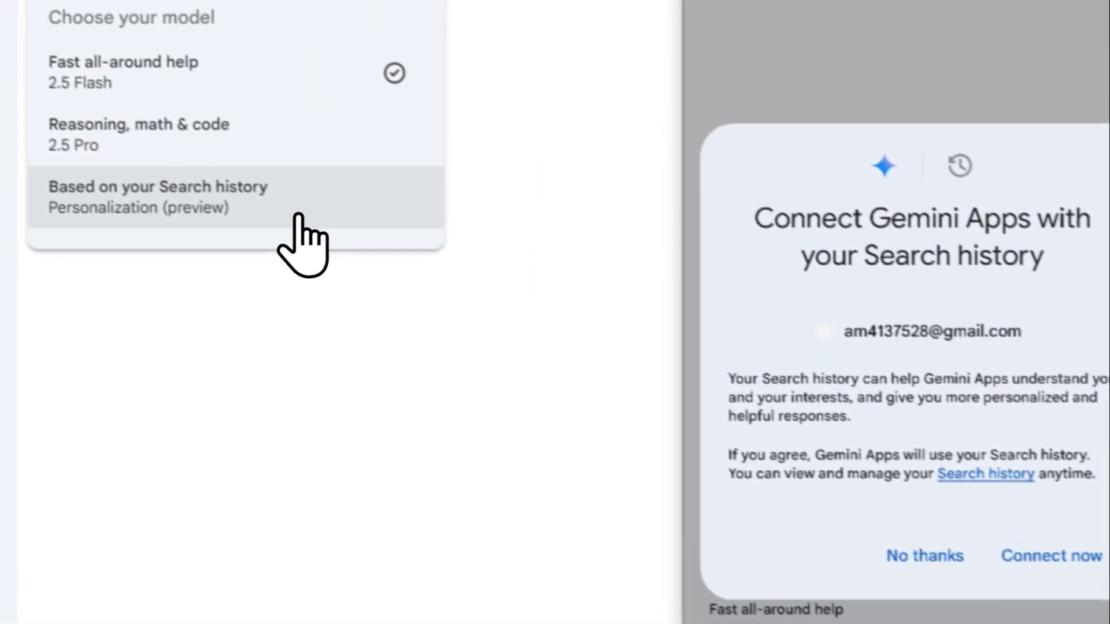
pyautogui.click(293, 215)
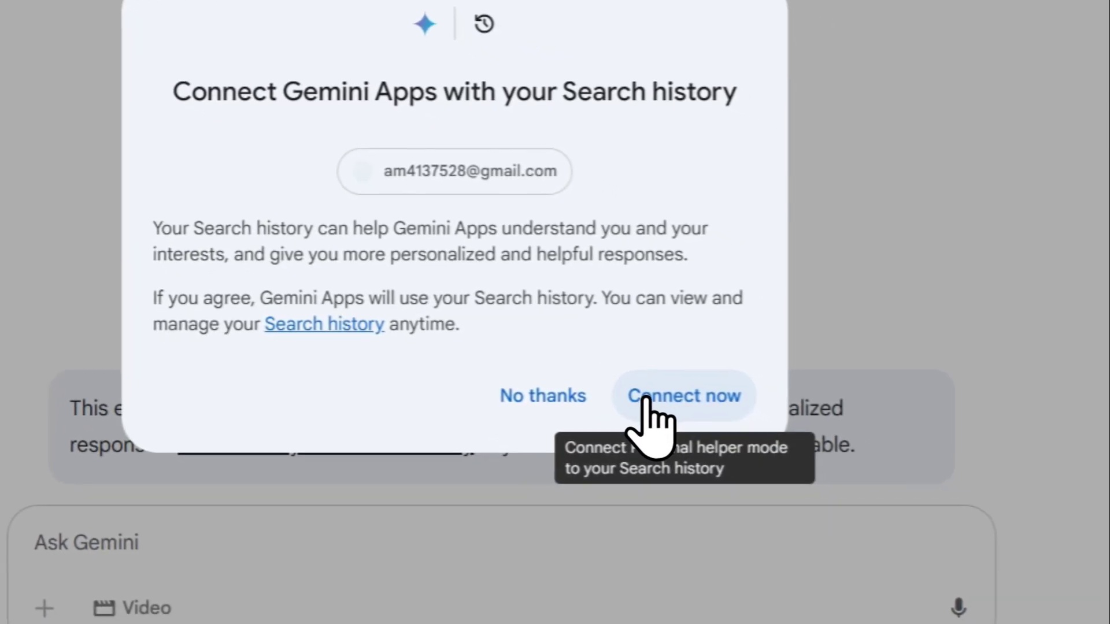
pyautogui.click(665, 398)
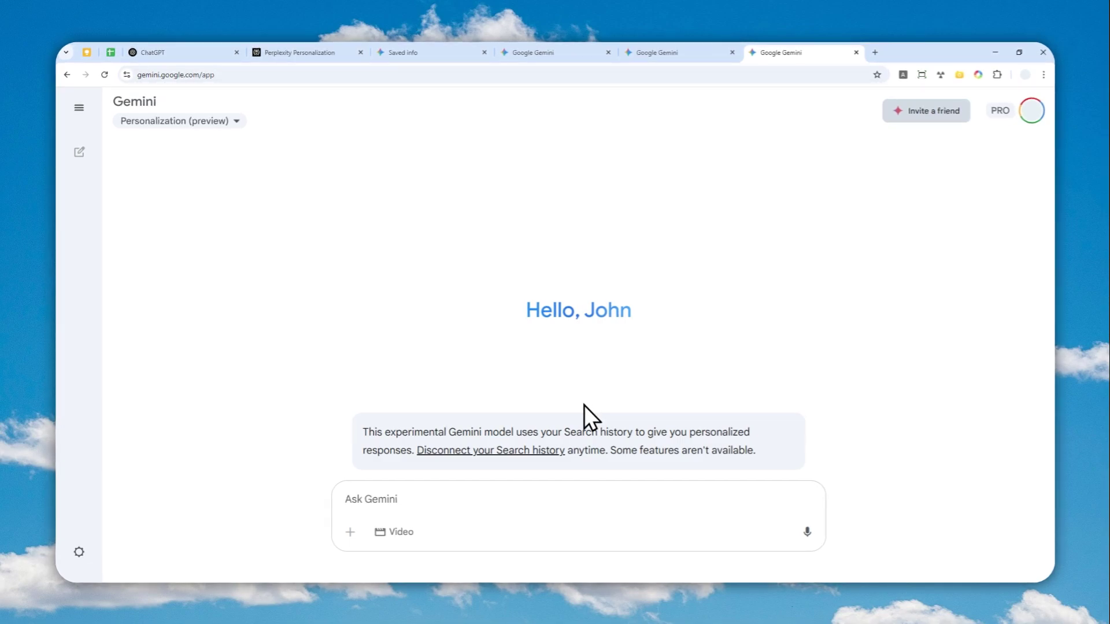
# Ask 'What are pictures that I searched recently?' and read the Search-history-based answer.
pyautogui.click(411, 496)
pyautogui.write('What a')
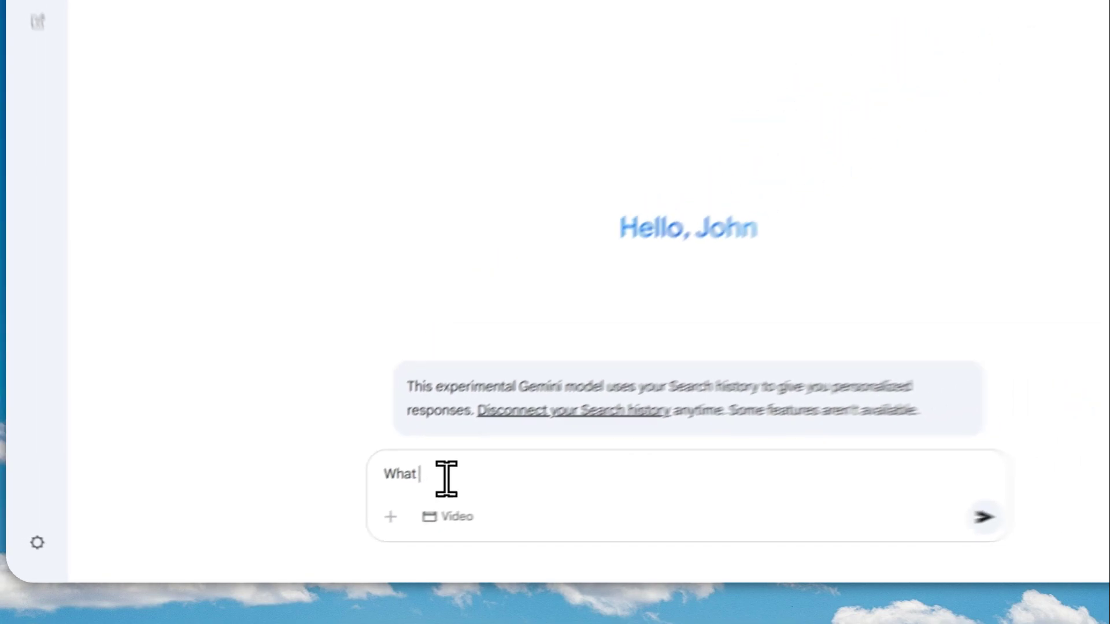
pyautogui.write('re pictures that I searched recently?')
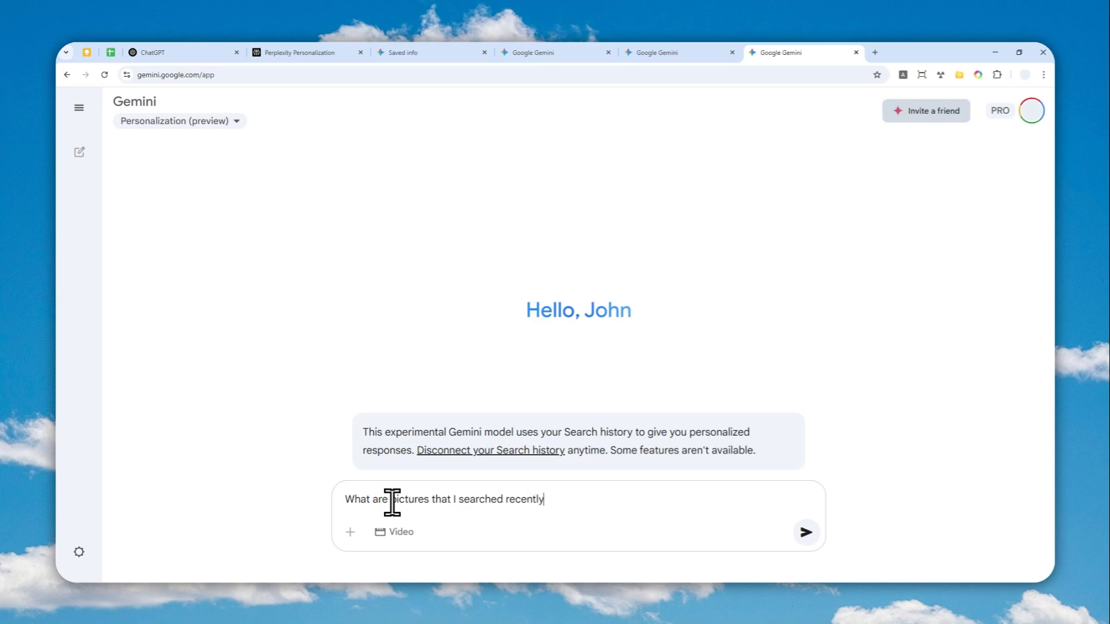
pyautogui.press('Return')
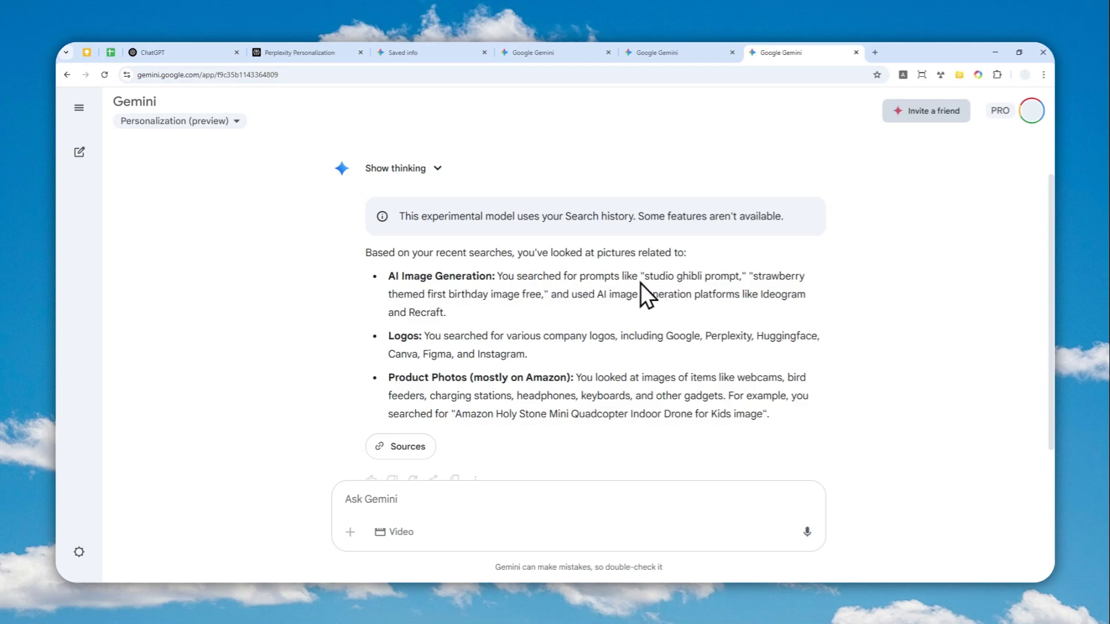
pyautogui.scroll(-1, 433, 332)
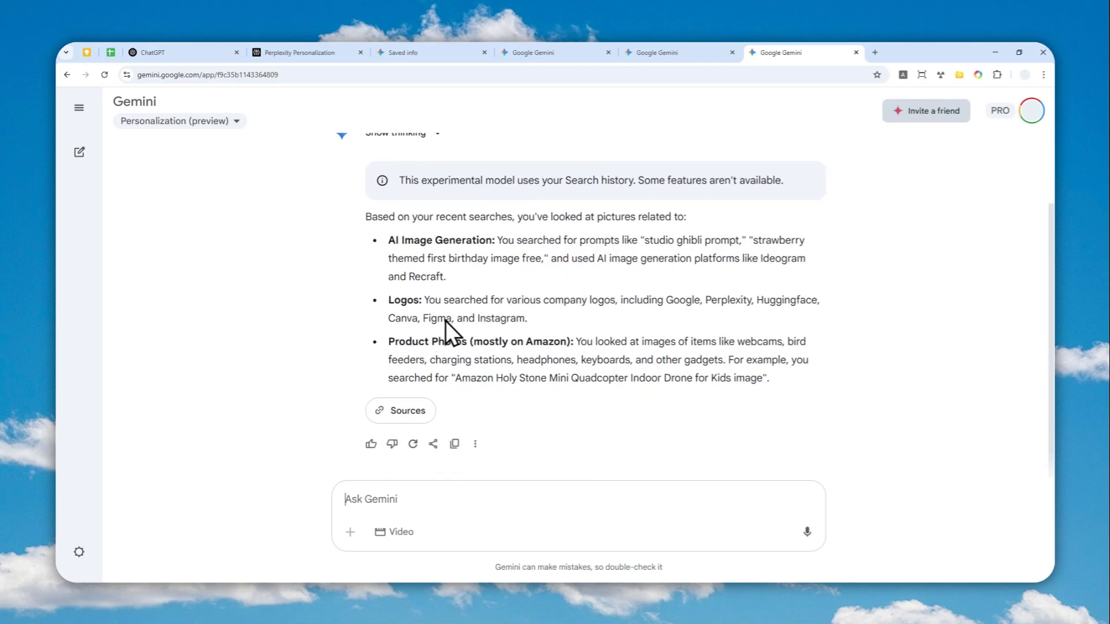
# Follow up with 'I mean today', then go back to the Saved info tab.
pyautogui.click(428, 490)
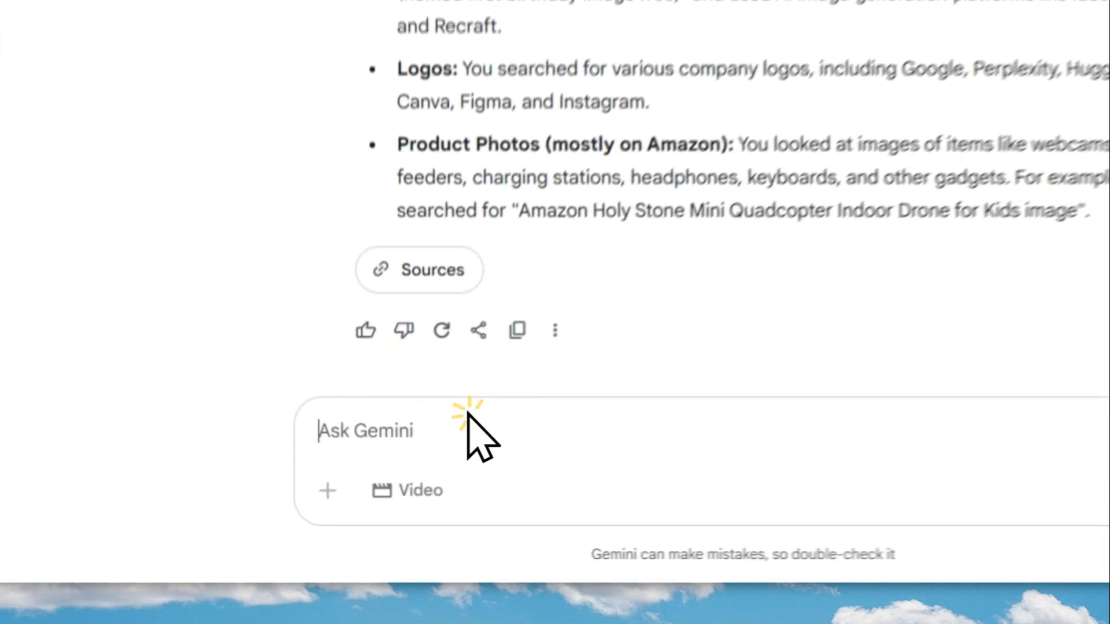
pyautogui.write('I mean today')
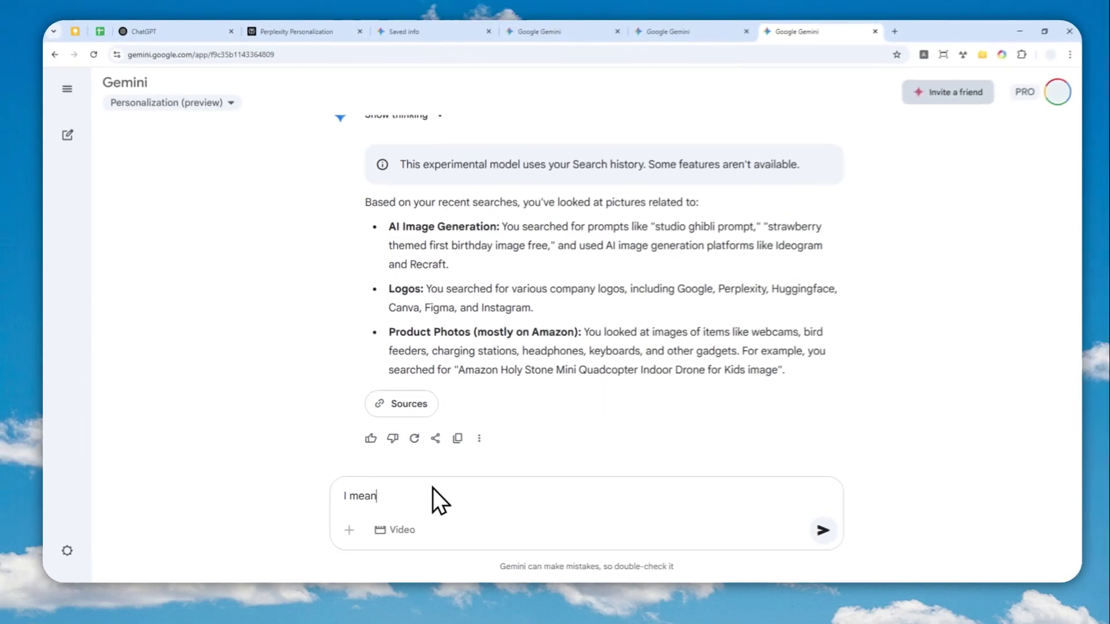
pyautogui.press('Return')
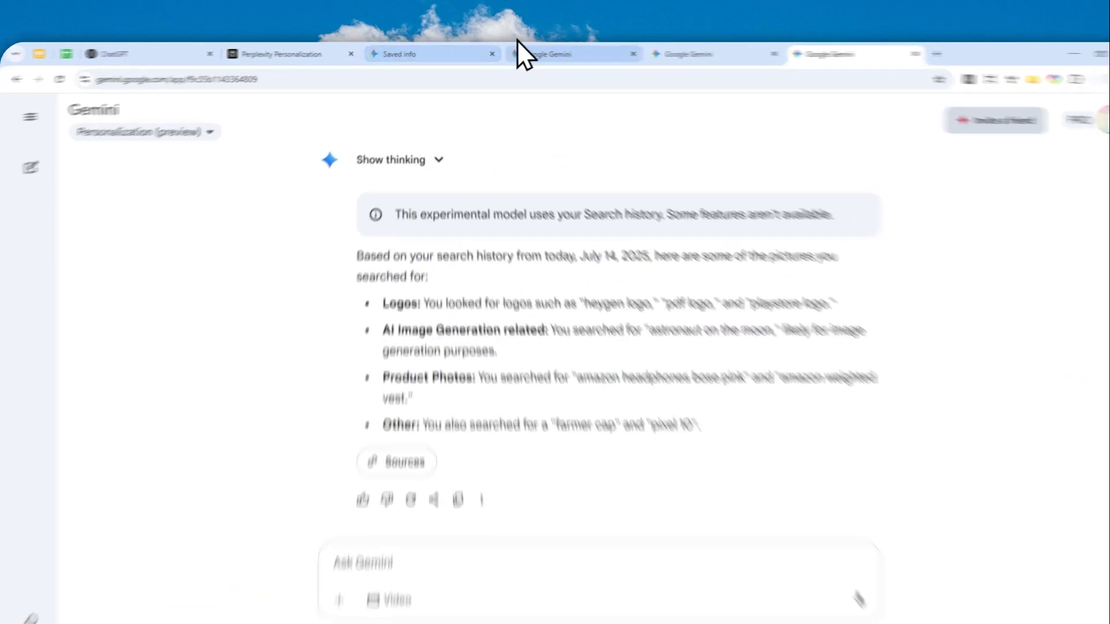
pyautogui.click(474, 54)
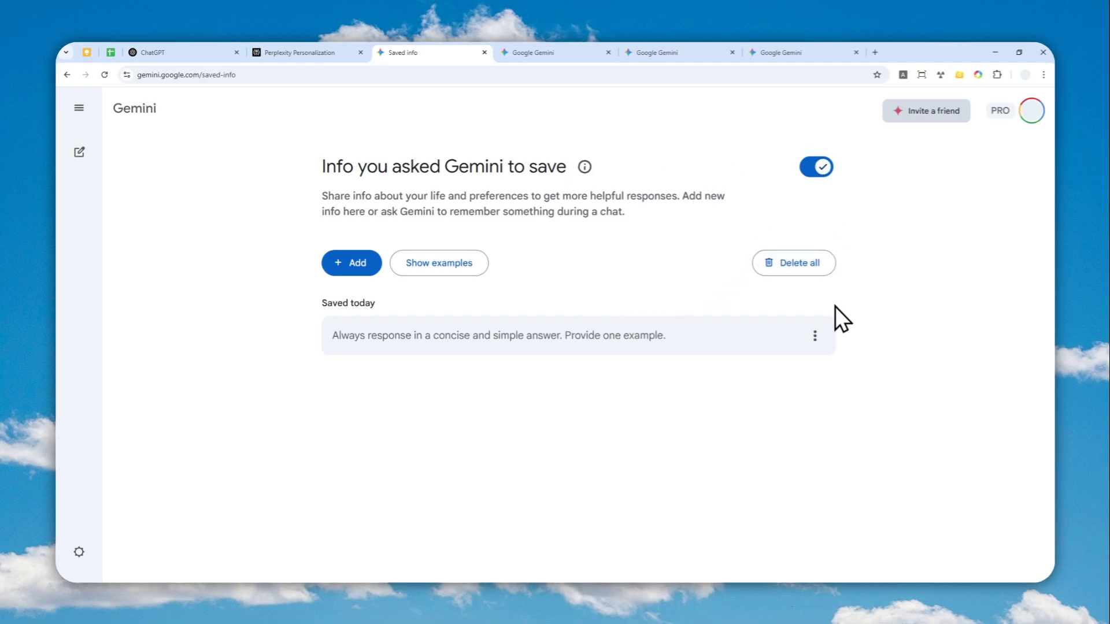
pyautogui.click(815, 336)
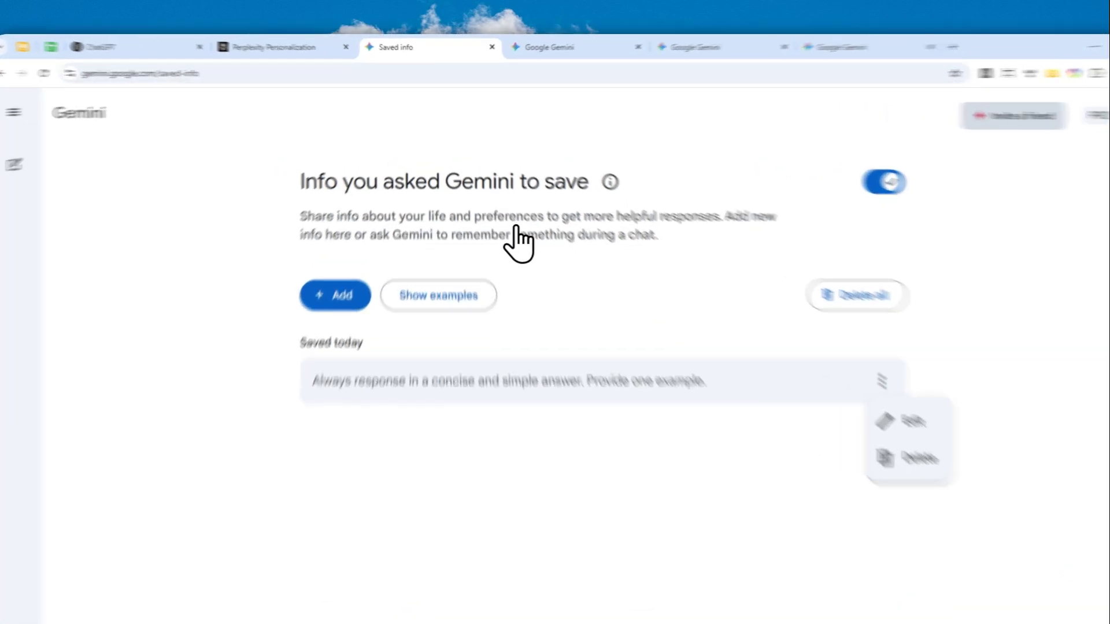
pyautogui.click(489, 194)
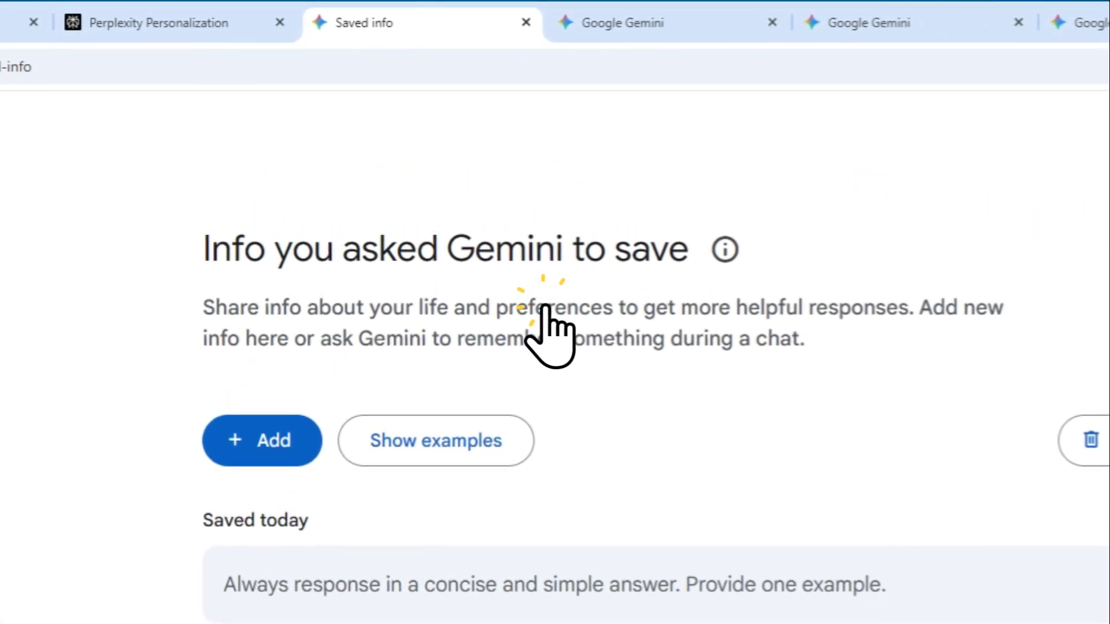